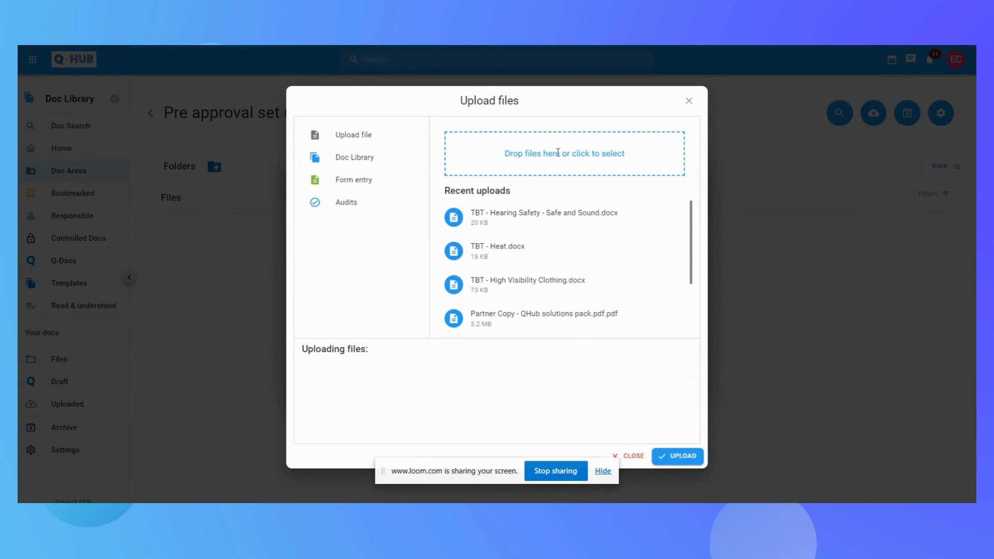
Step: Select the file TBT - Heat.docx from the computer and upload it
left_click(559, 154)
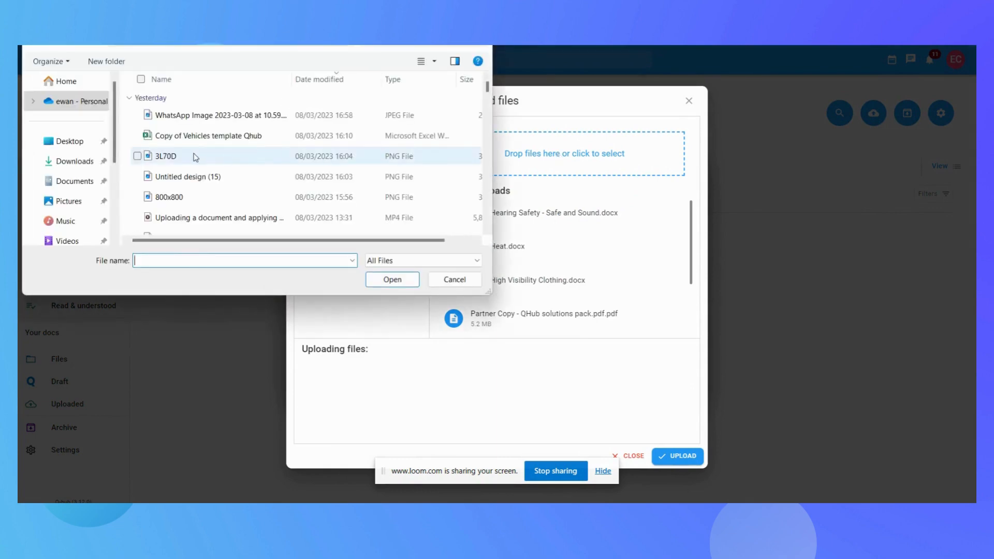
scroll(195, 167, "down", 2)
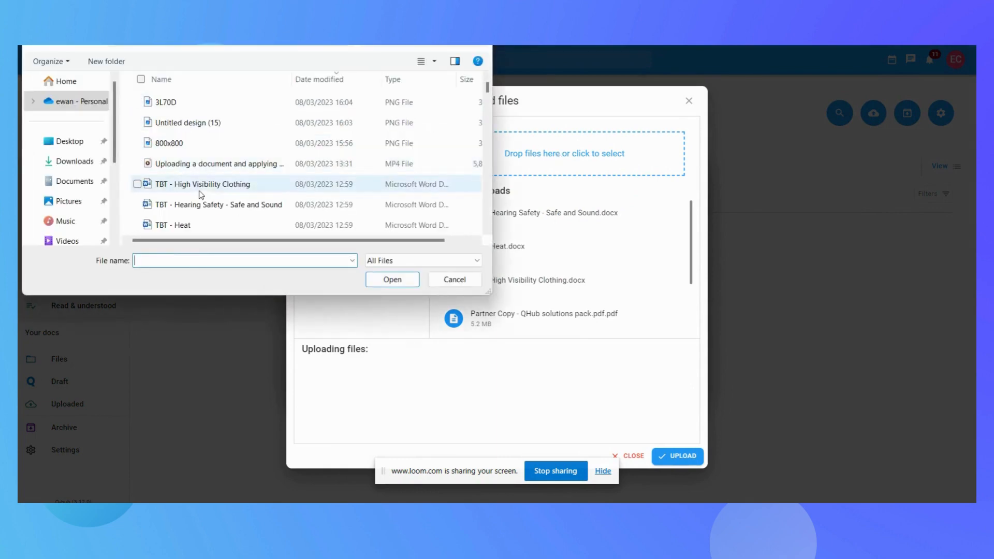
left_click(186, 170)
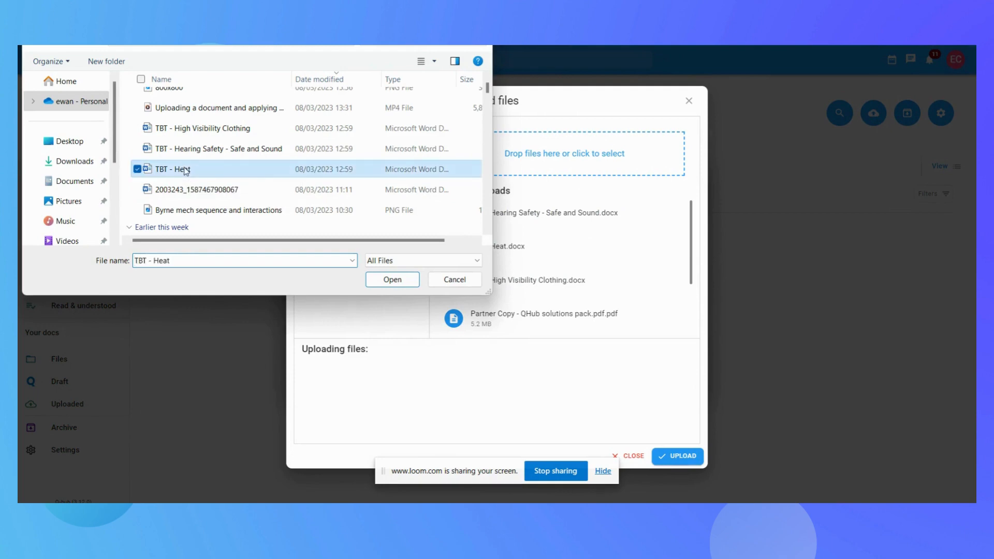
left_click(381, 280)
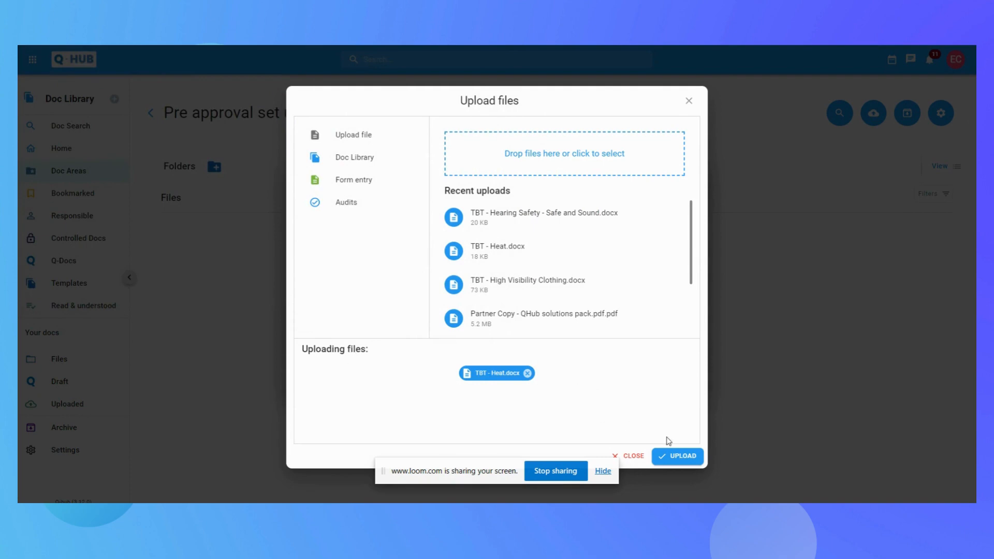
left_click(682, 458)
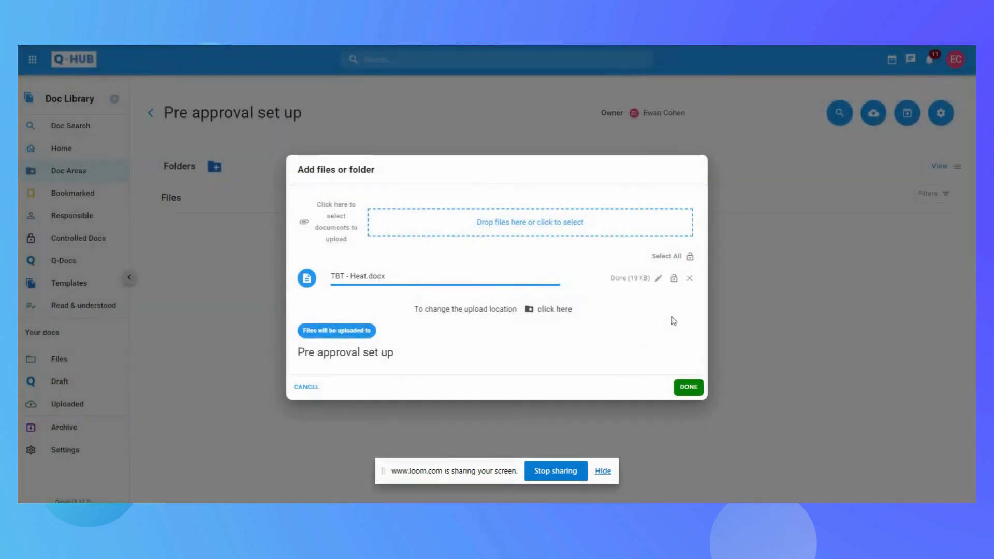
Step: Make TBT - Heat.docx a controlled document, assign one reviewer and one approver, and finish adding it to the Pre approval set up area
left_click(674, 283)
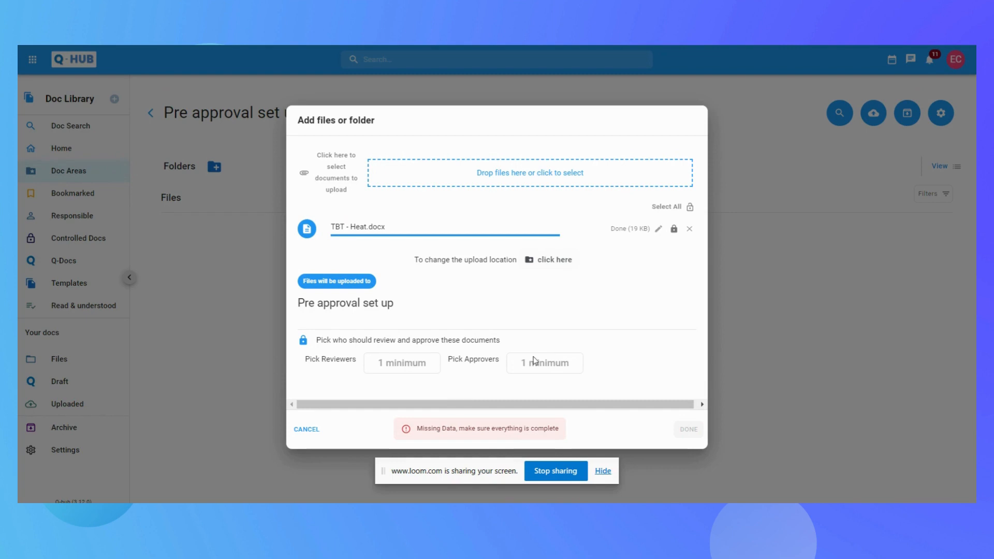
left_click(397, 367)
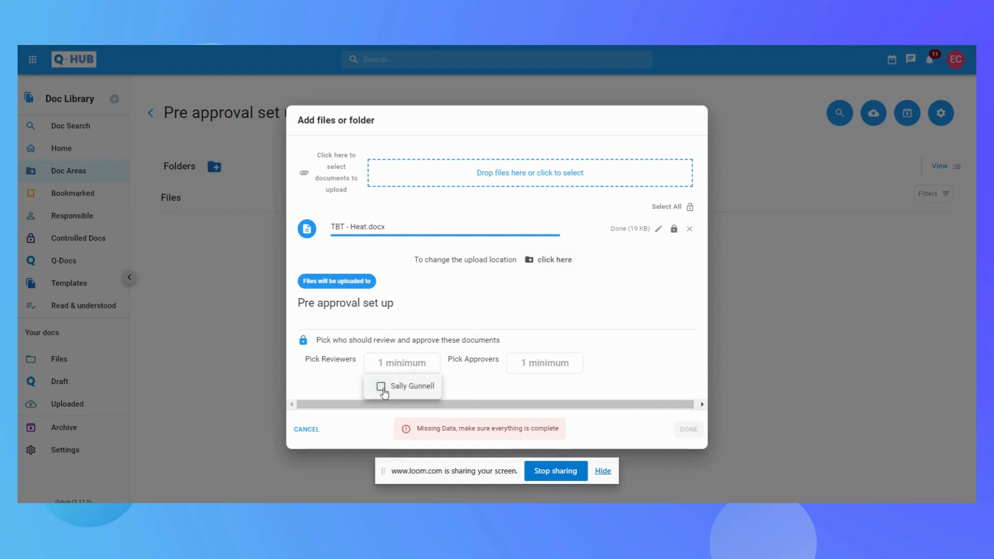
left_click(401, 388)
left_click(556, 366)
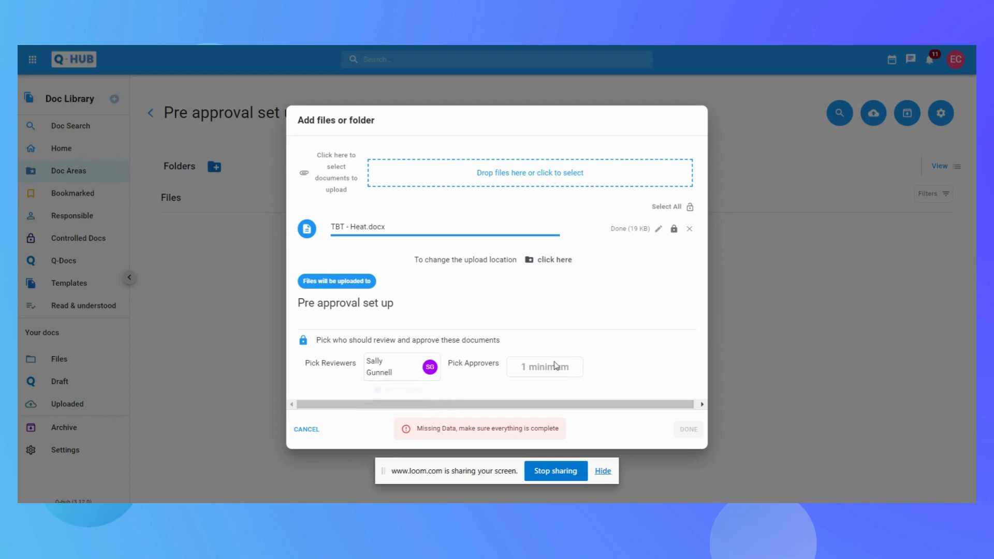
left_click(555, 367)
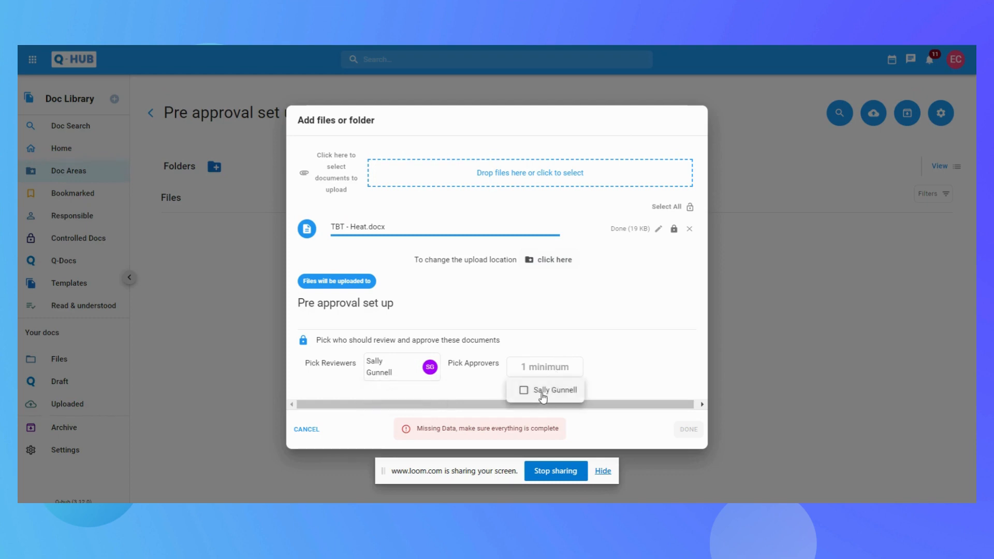
left_click(542, 396)
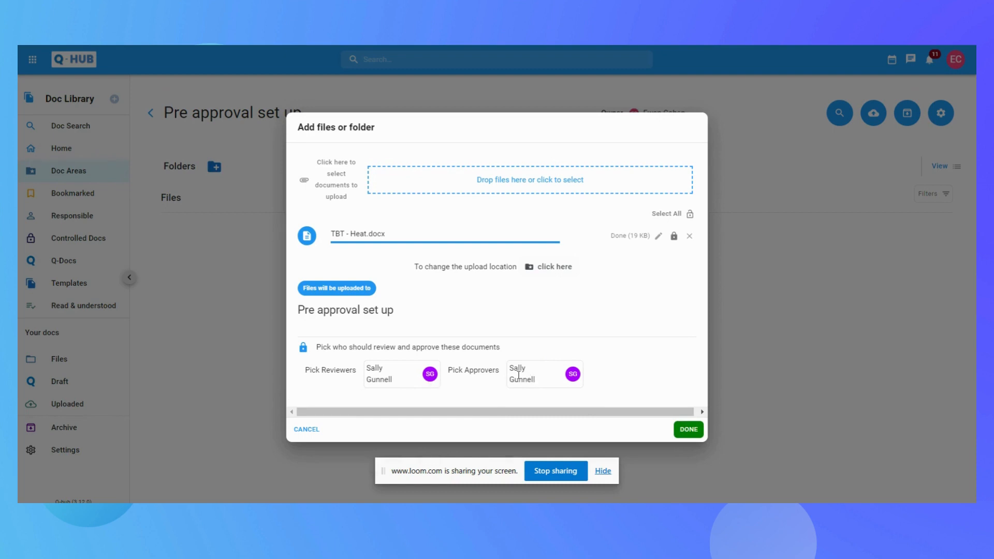
left_click(688, 431)
left_click(689, 431)
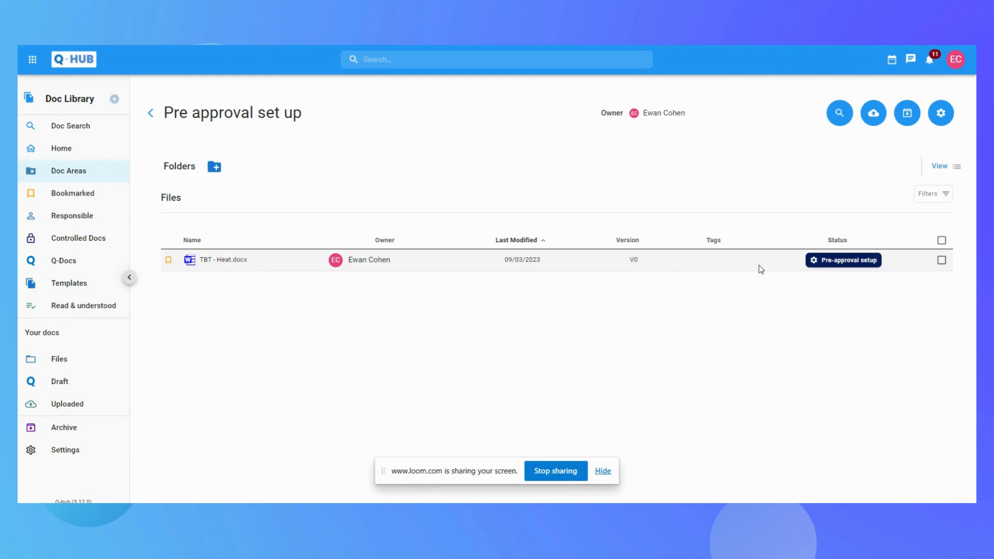
Step: Open the pre-approval setup of TBT - Heat.docx
left_click(858, 262)
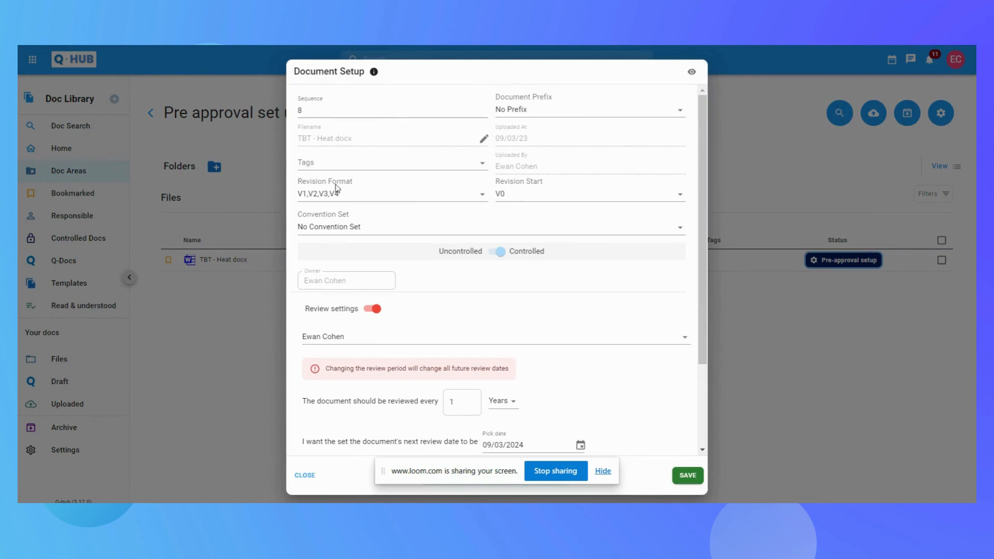
Step: Try V4, V1 and V0 in turn as the document's revision start
left_click(520, 199)
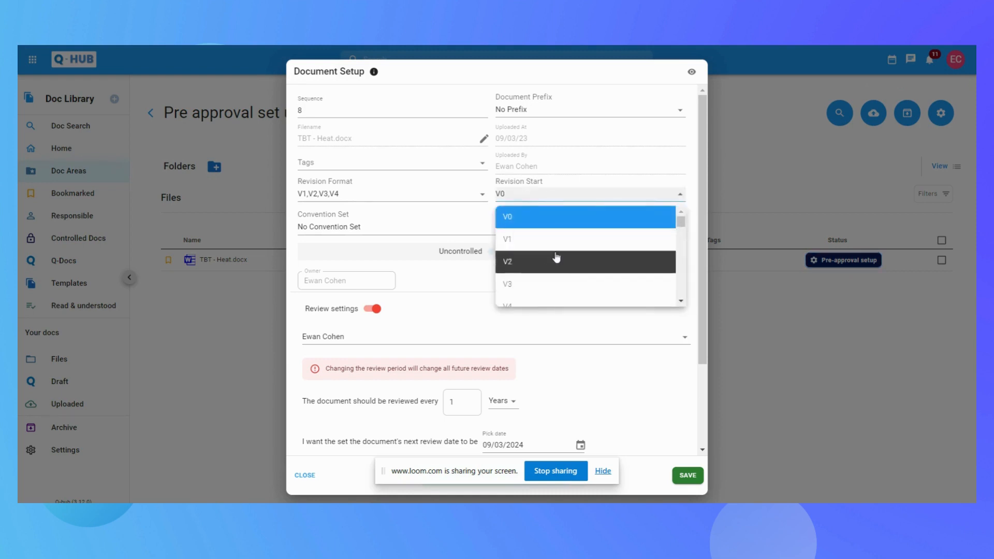
scroll(563, 249, "down", 2)
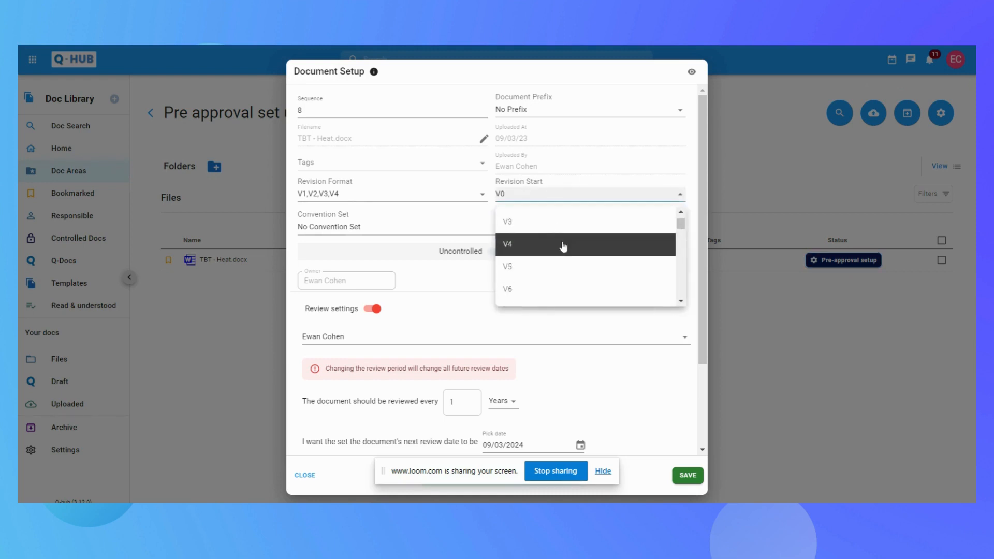
scroll(563, 246, "up", 1)
scroll(564, 241, "down", 1)
left_click(559, 249)
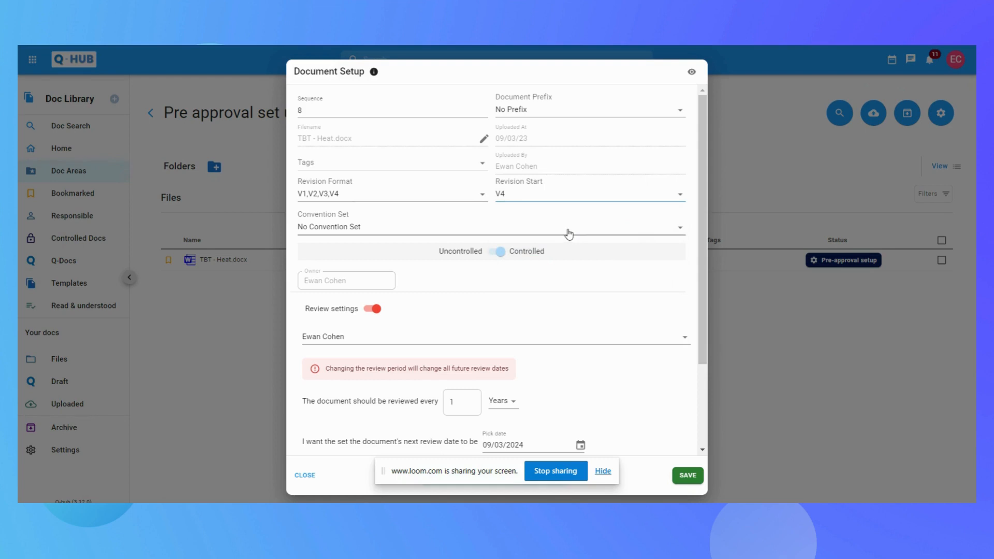
left_click(568, 232)
left_click(568, 233)
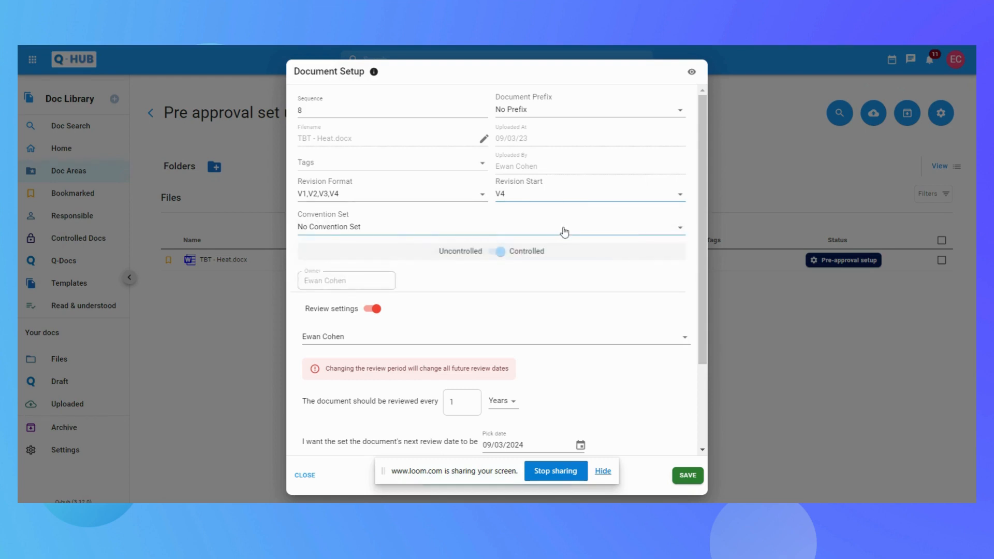
left_click(564, 199)
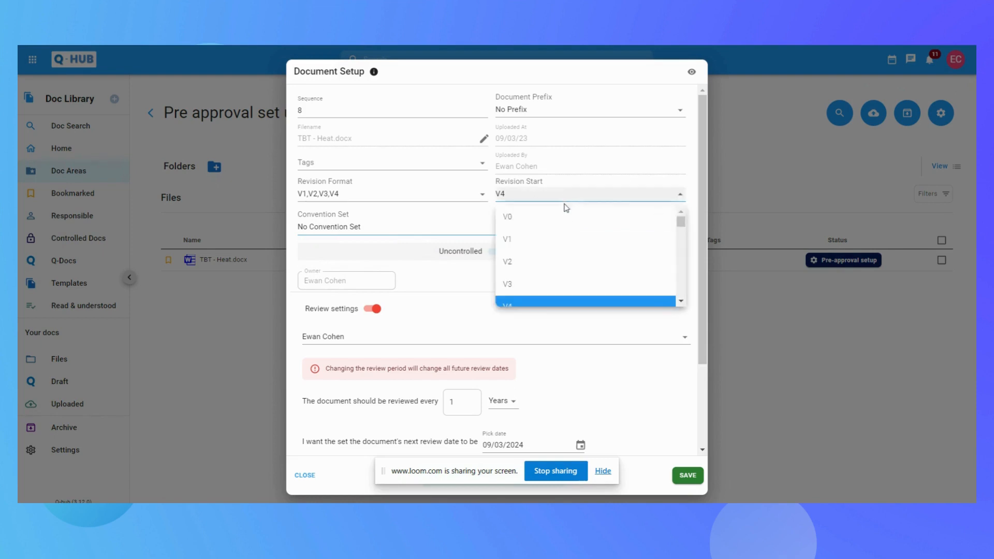
left_click(566, 241)
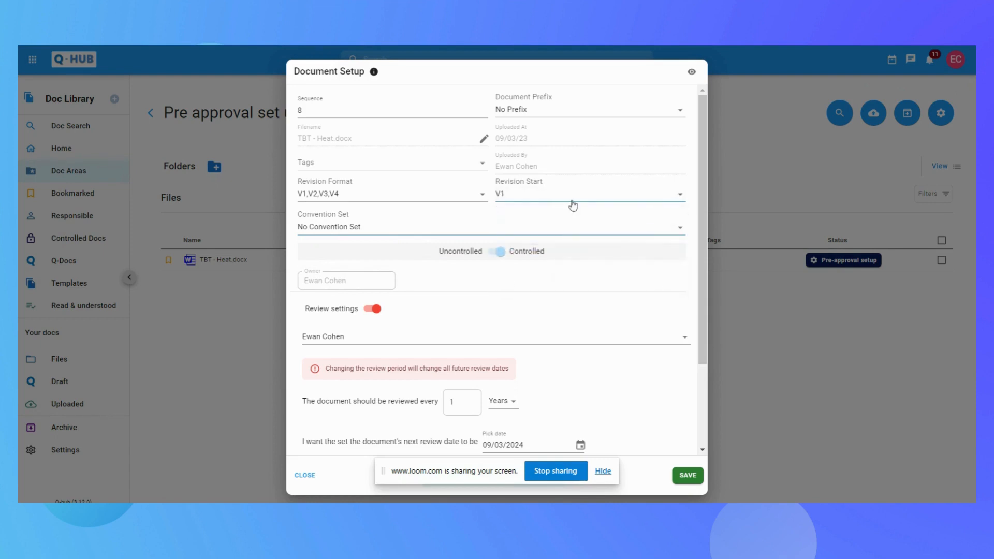
left_click(573, 197)
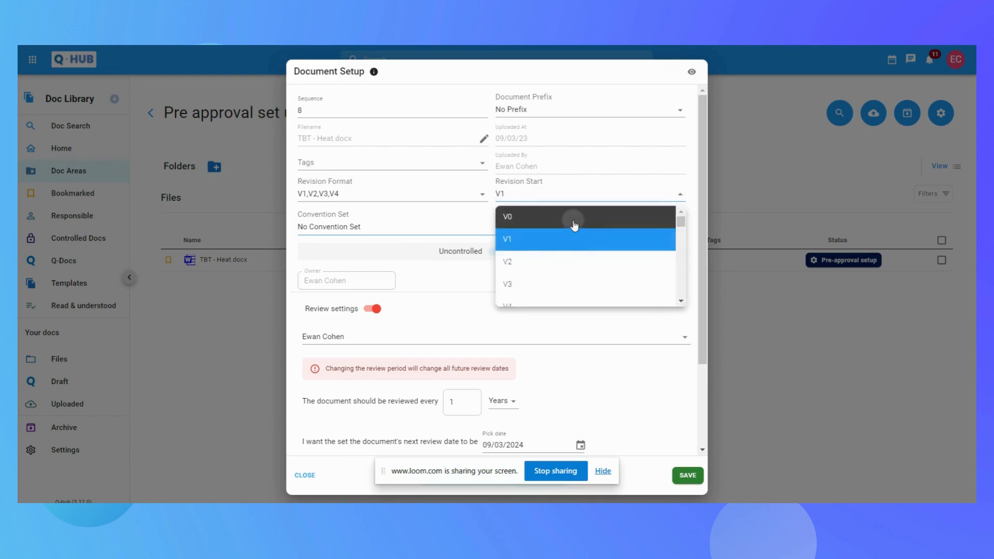
left_click(574, 225)
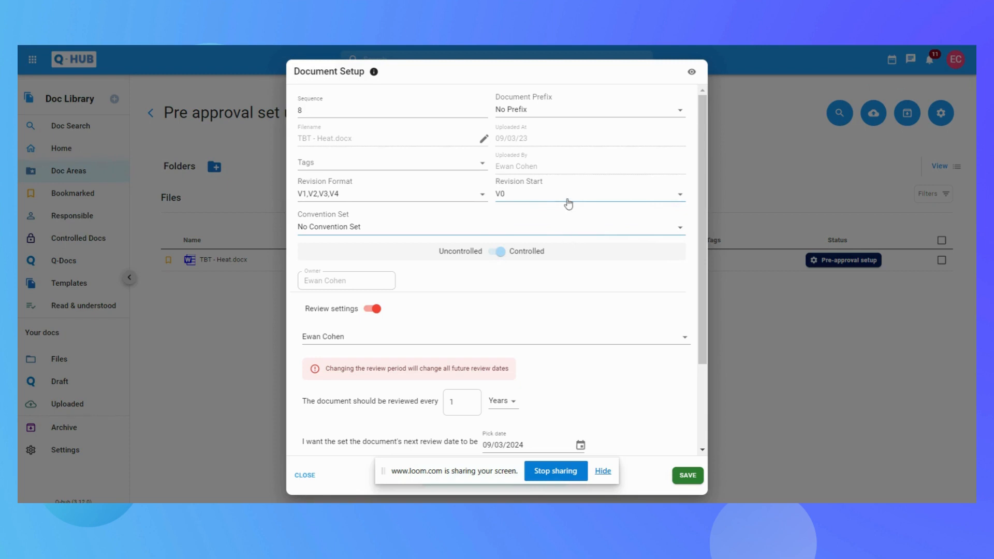
Step: Set the revision start to V1 and choose the STANDARD DOCUMENTS convention set
left_click(569, 201)
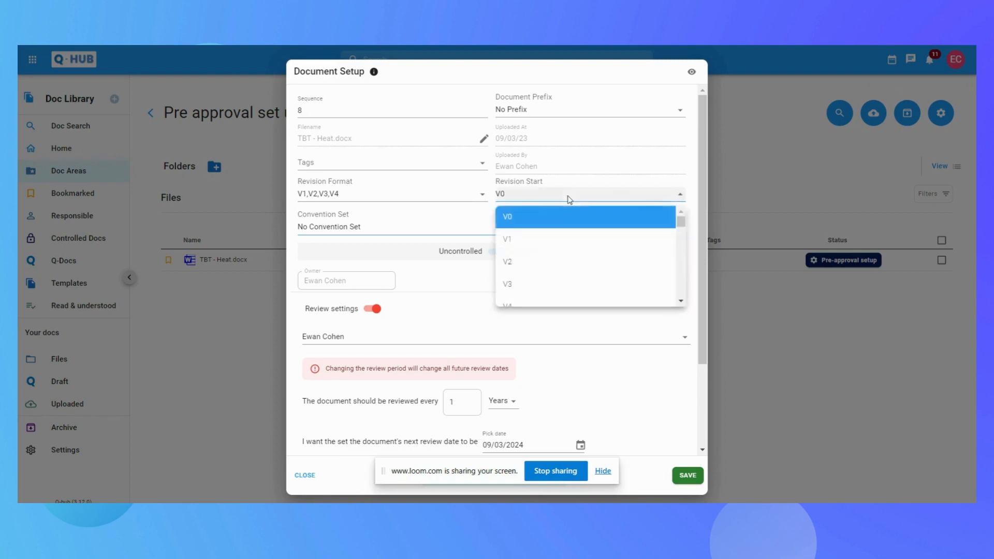
left_click(565, 243)
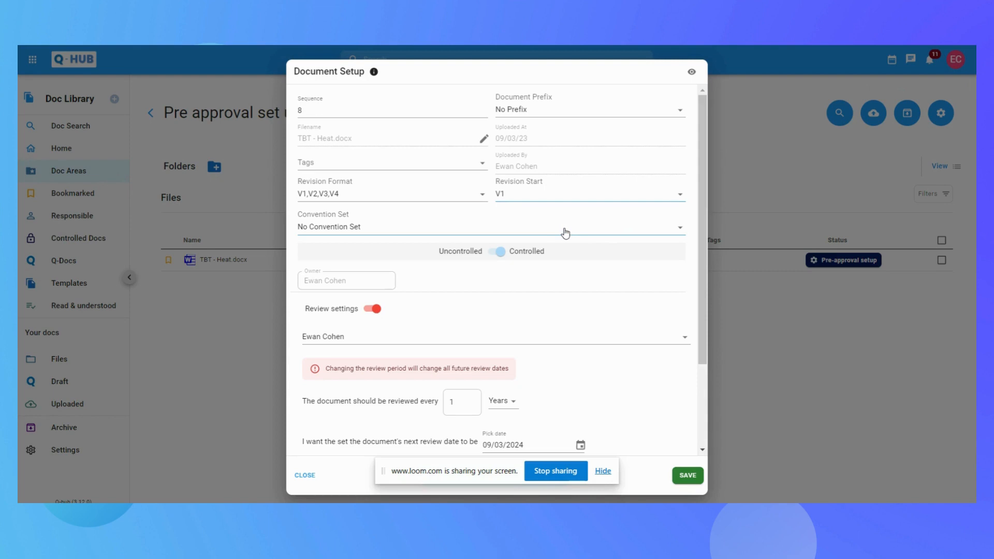
left_click(565, 233)
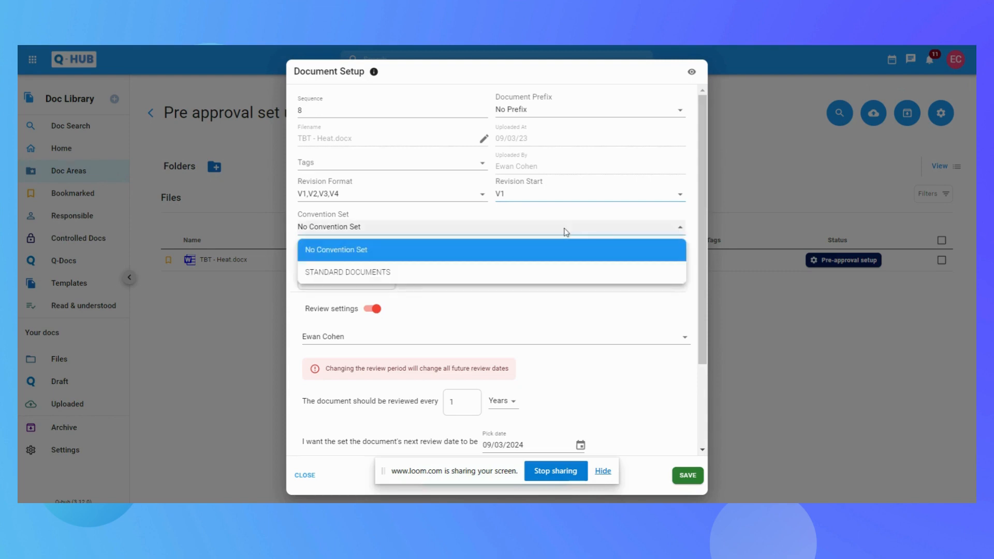
left_click(564, 273)
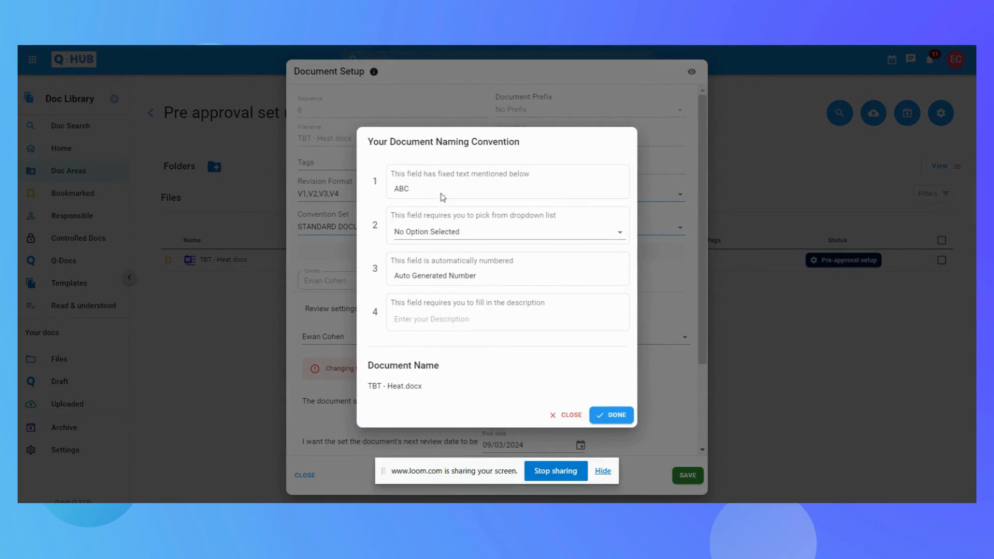
Step: Complete the naming convention with the Doc option and the description "Pre approval document test", and apply it
left_click(541, 234)
left_click(545, 275)
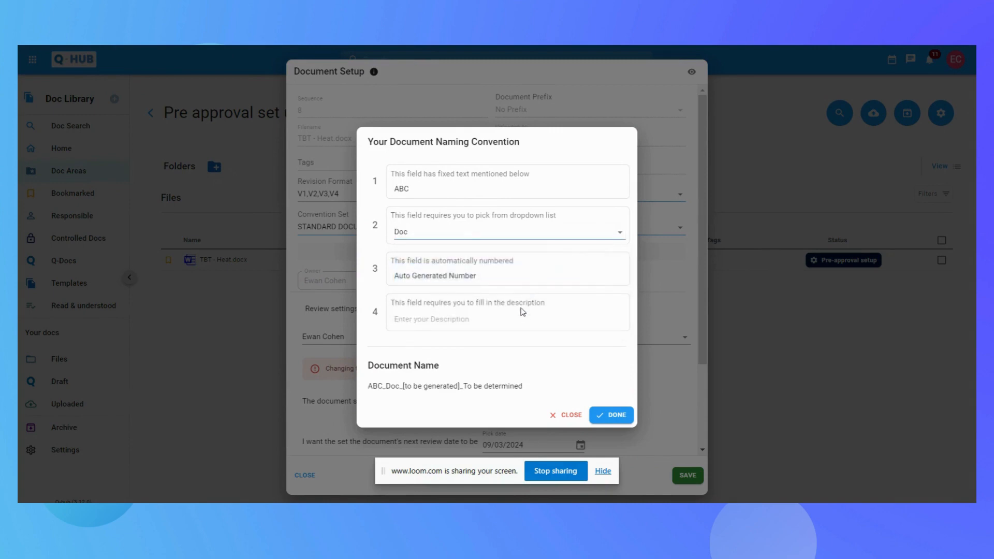
left_click(448, 319)
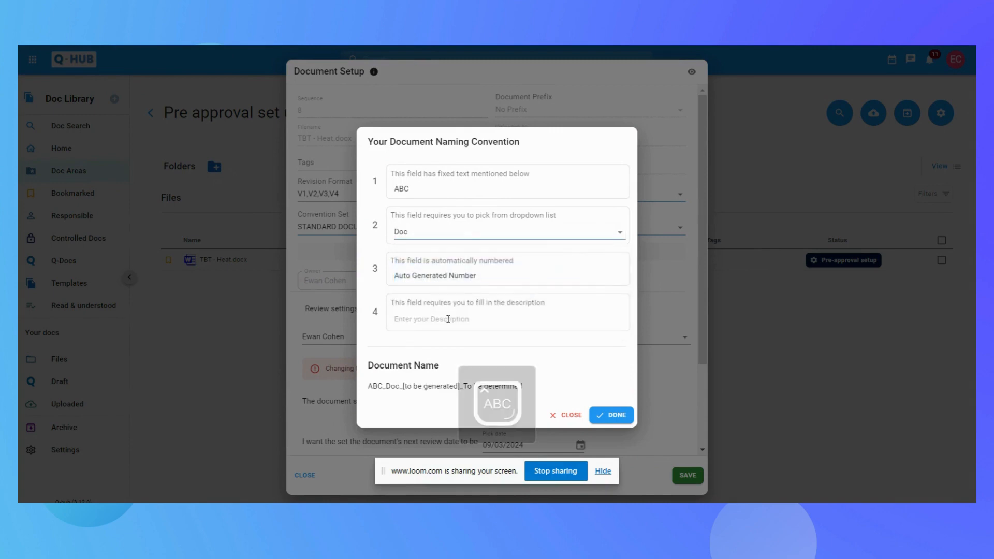
type("Pre approval document test")
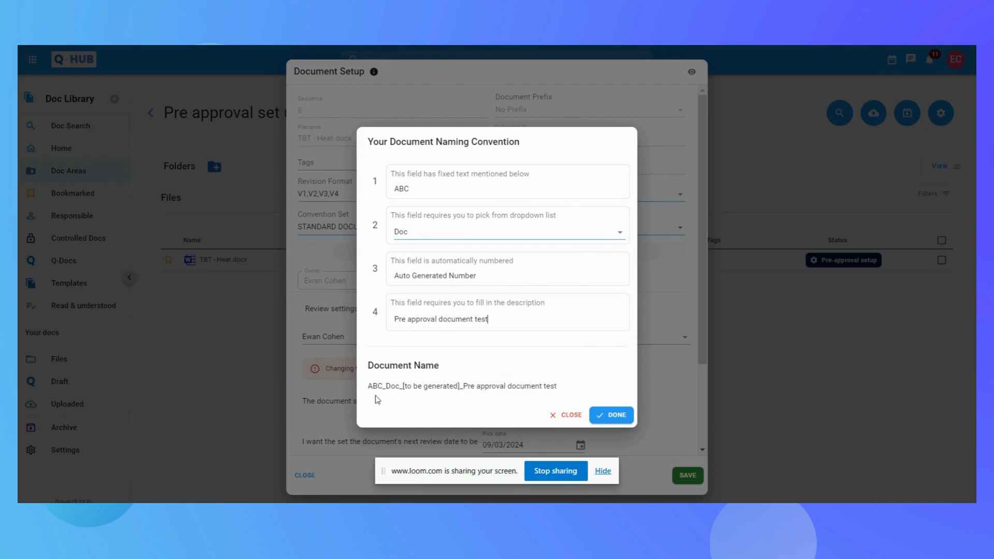
left_click(617, 415)
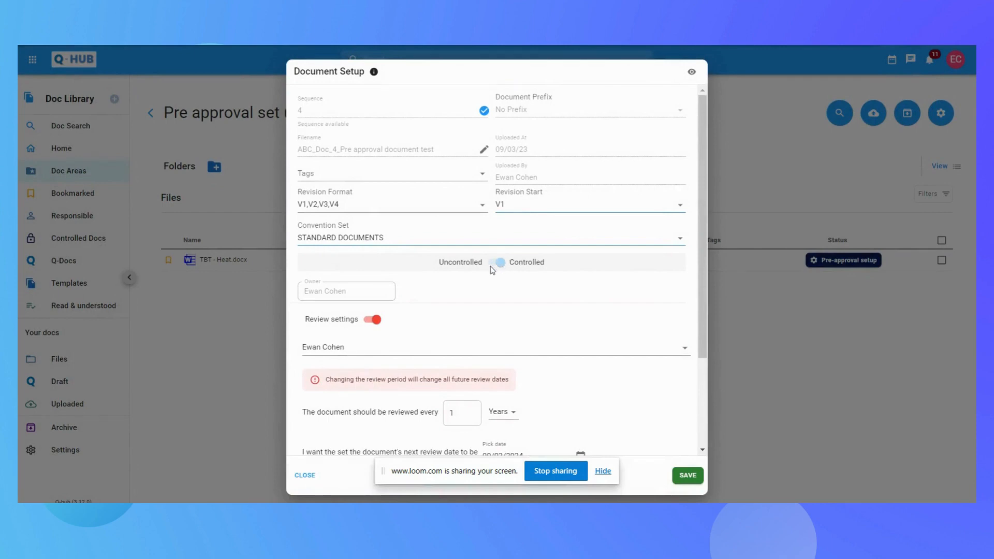
Step: Disable the review settings, enable up-issue notifications for all people, and save the document setup
scroll(555, 264, "down", 2)
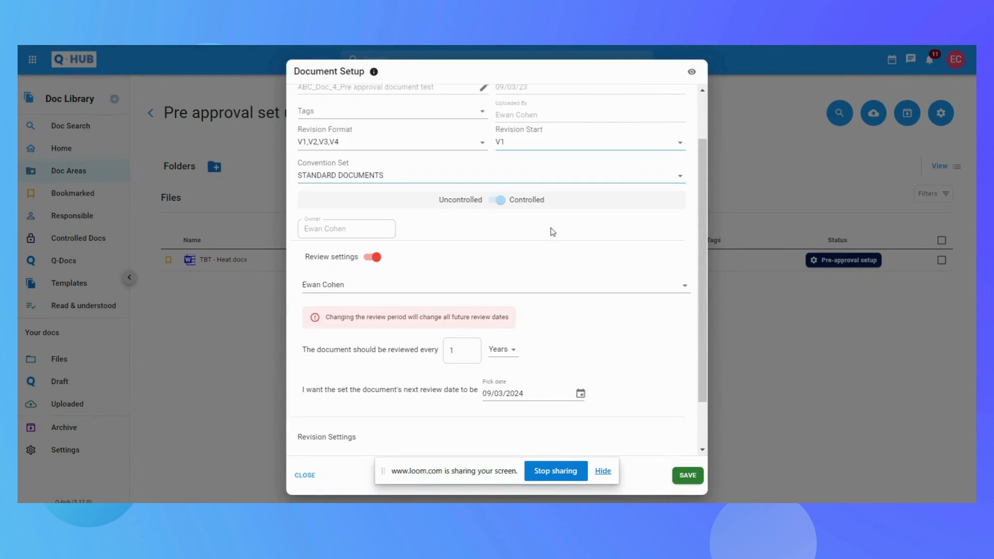
scroll(552, 248, "down", 2)
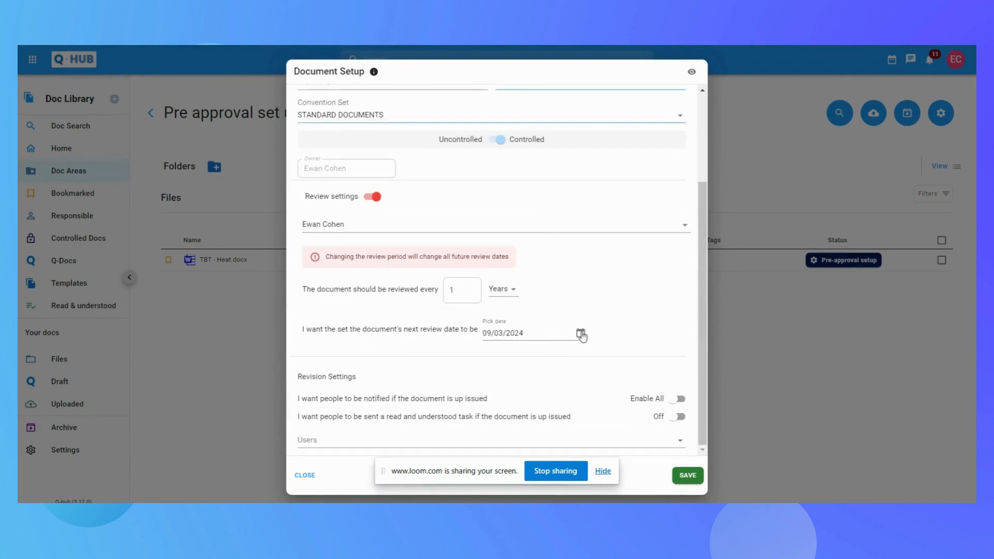
left_click(372, 196)
left_click(688, 384)
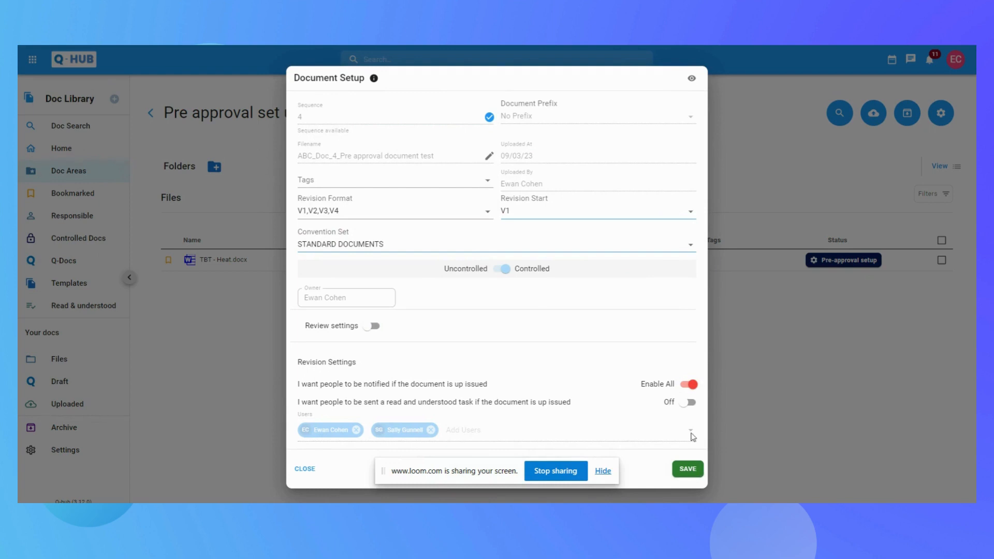
left_click(689, 469)
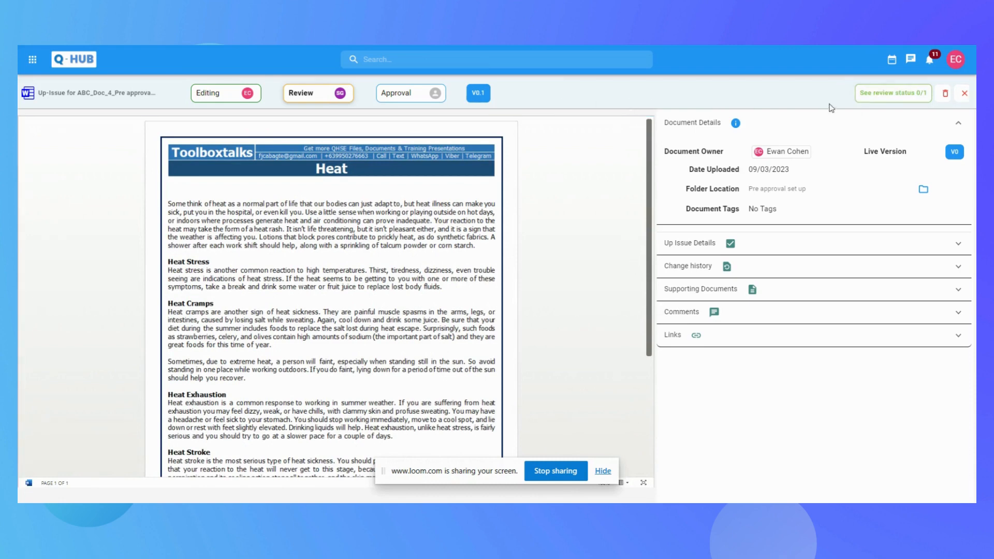
Step: View the document's review status and its list of reviewers
left_click(903, 95)
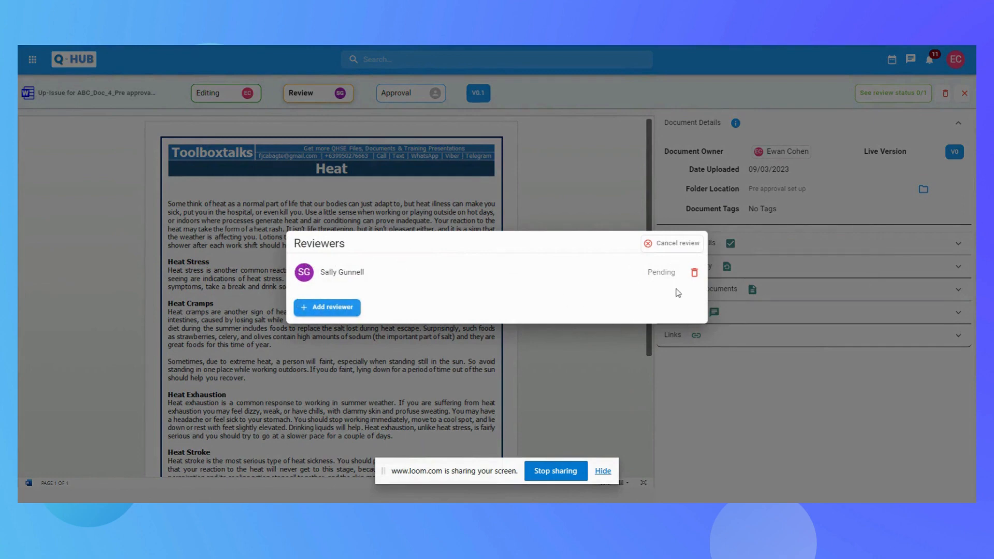
left_click(683, 184)
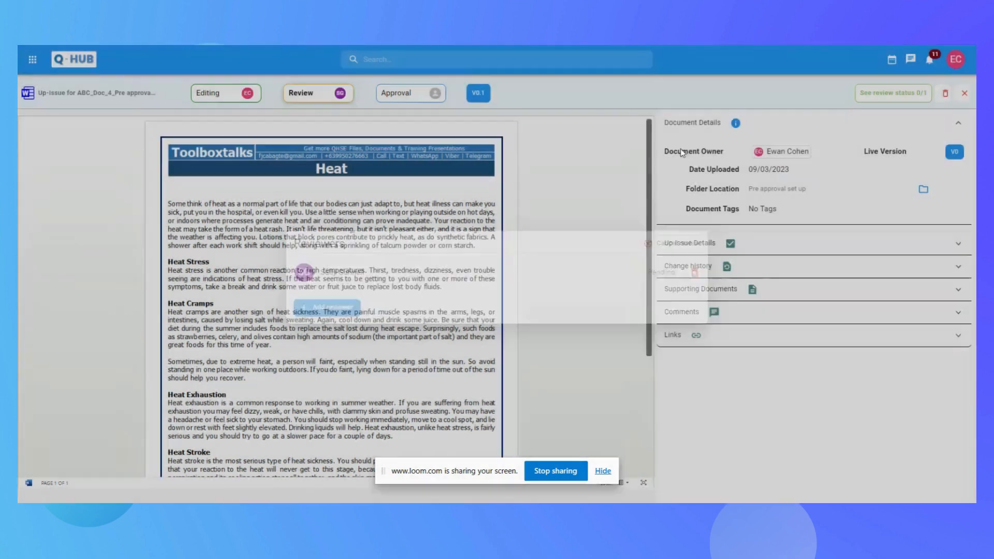
Step: Return to the Pre approval set up area of the Doc Library and check the document's status
left_click(35, 60)
left_click(95, 182)
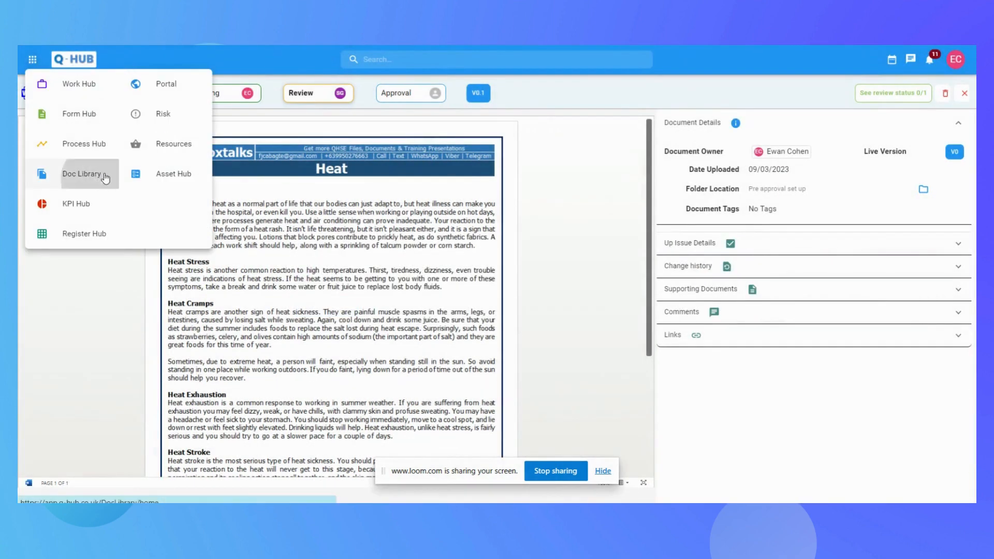
left_click(73, 180)
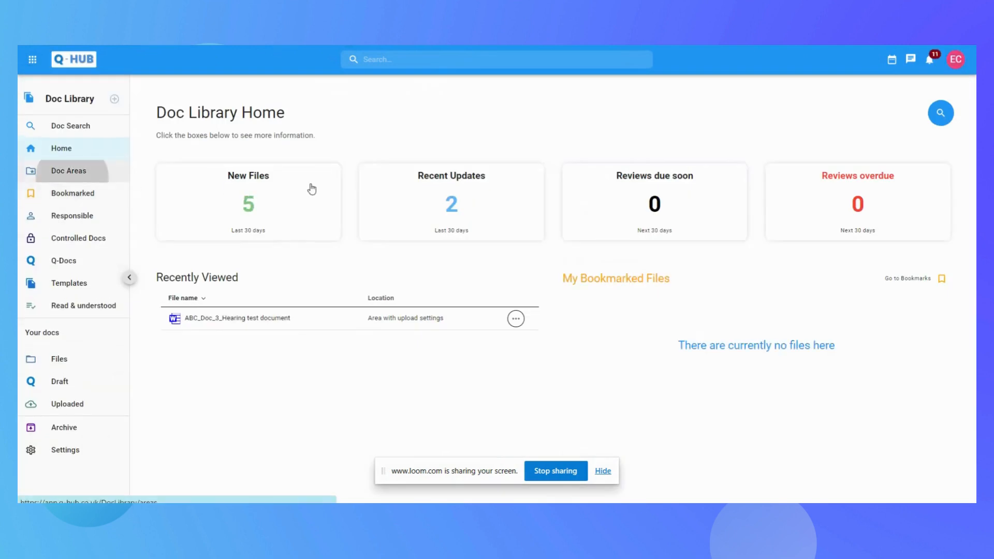
left_click(646, 195)
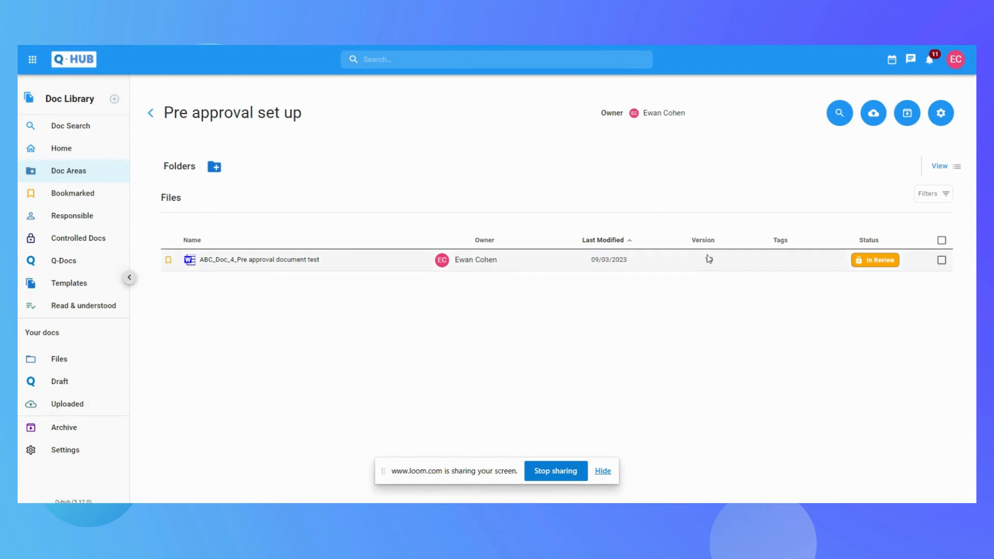
mouse_move(871, 267)
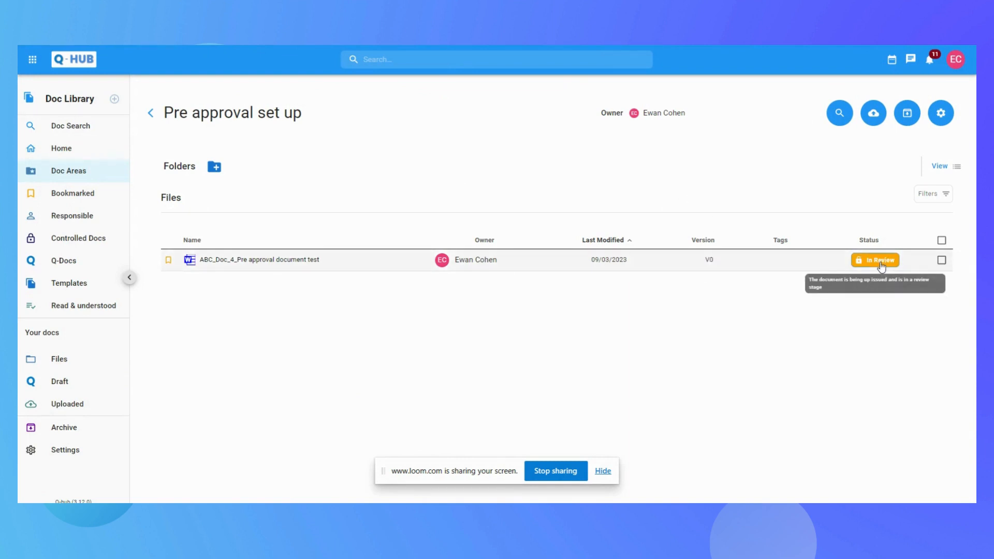